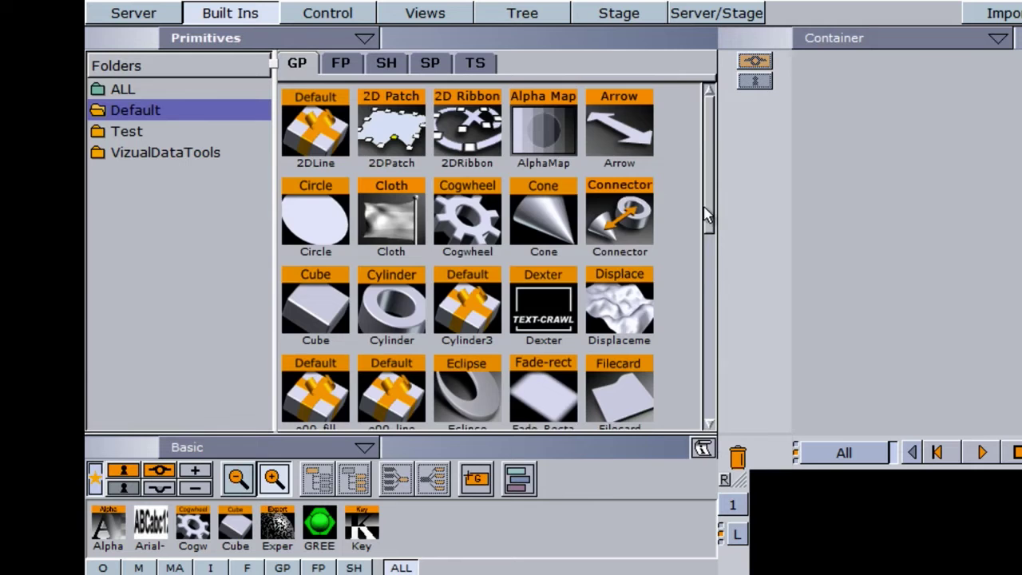
- Add a Rectangle primitive to the empty scene and scale it uniformly to 2.2
{"action": "left_click_drag", "start_coordinate": [619, 247], "coordinate": [143, 431]}
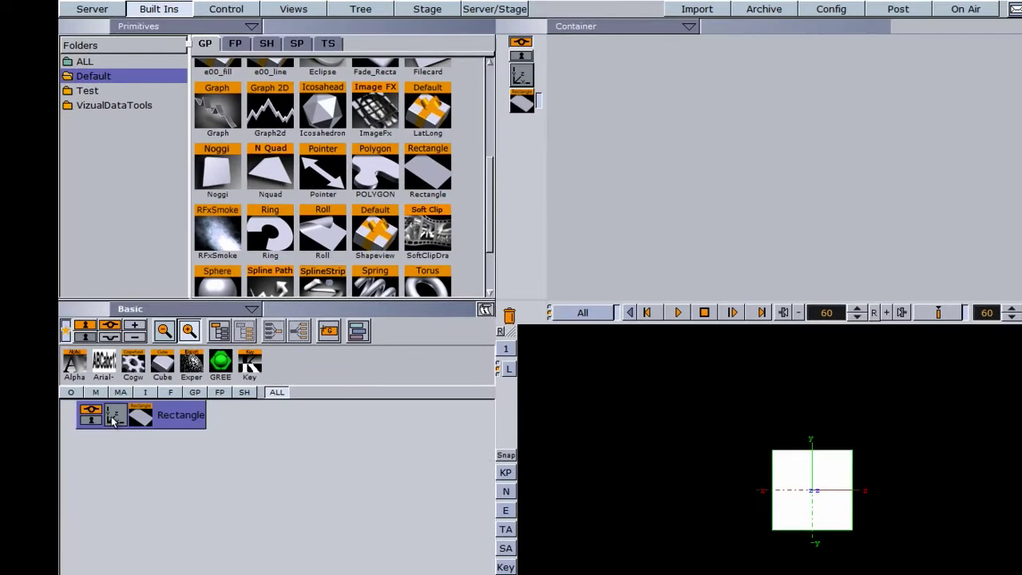
{"action": "left_click", "coordinate": [116, 414]}
{"action": "left_click_drag", "start_coordinate": [590, 224], "coordinate": [611, 206]}
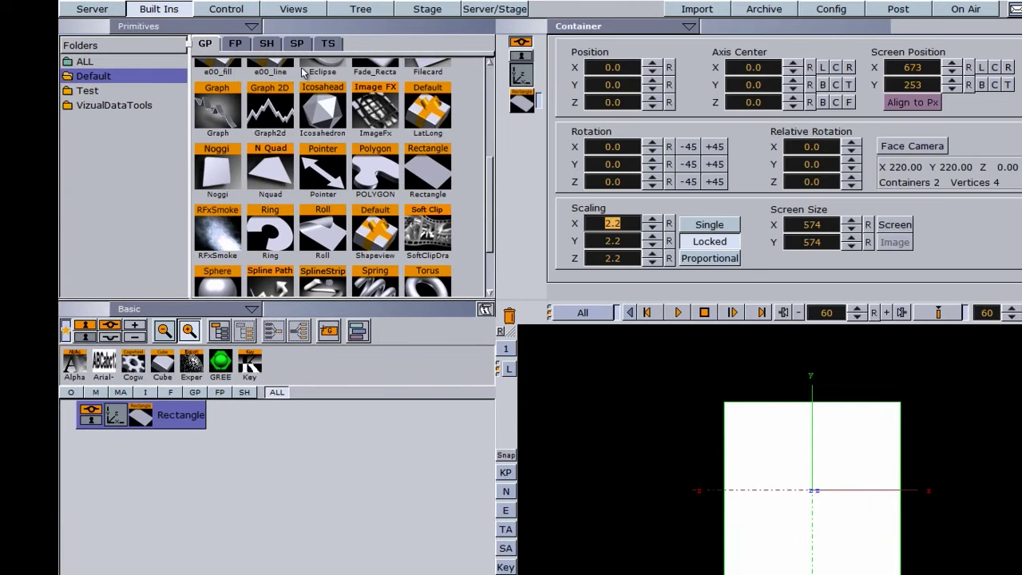
- Apply the MoViz texture plugin to the Rectangle container and open the plugin's settings
{"action": "left_click", "coordinate": [234, 43]}
{"action": "left_click_drag", "start_coordinate": [327, 90], "coordinate": [178, 421]}
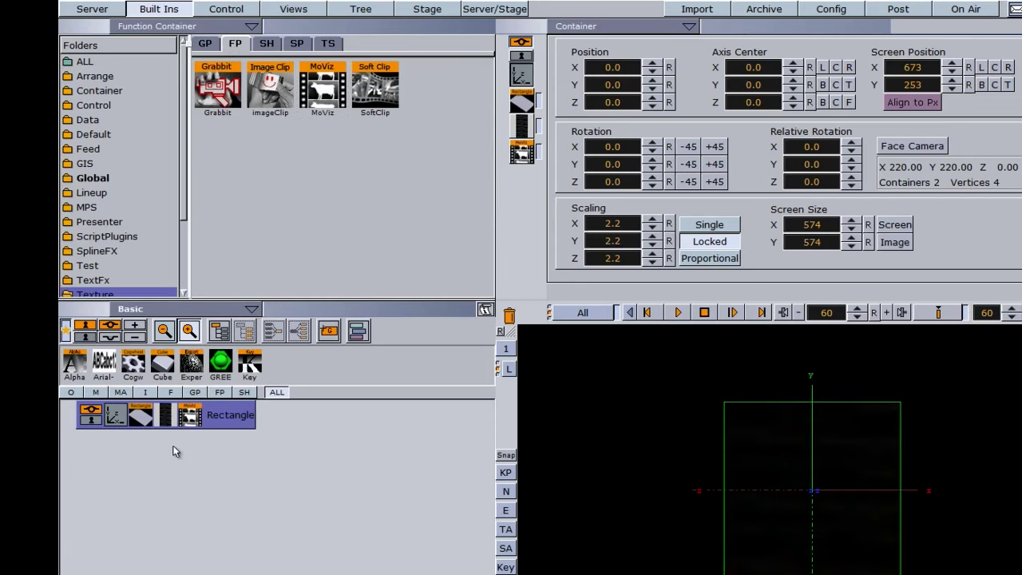
{"action": "left_click", "coordinate": [191, 418]}
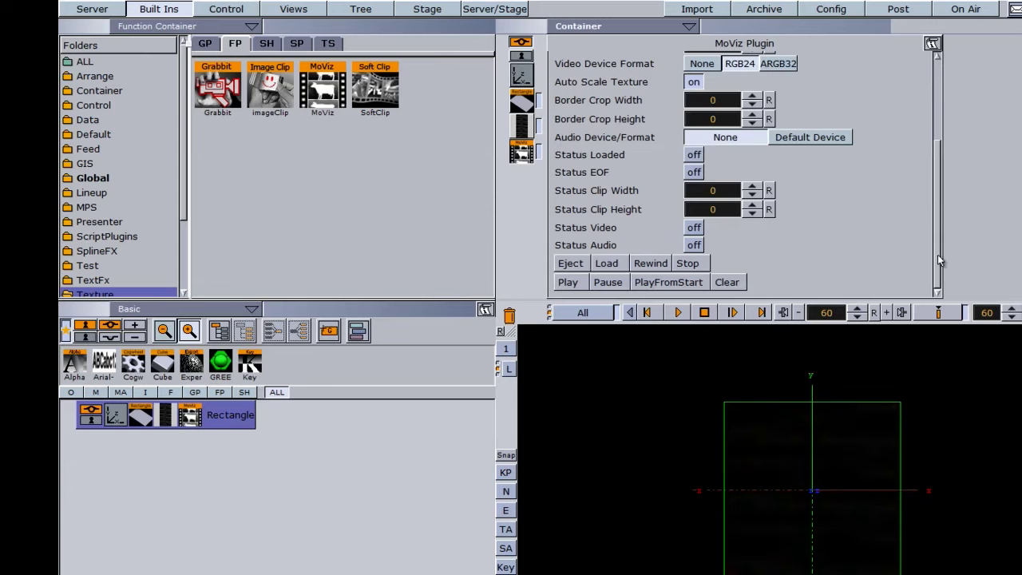
{"action": "scroll", "coordinate": [942, 206], "scroll_direction": "up", "scroll_amount": 1}
{"action": "scroll", "coordinate": [942, 206], "scroll_direction": "up", "scroll_amount": 8}
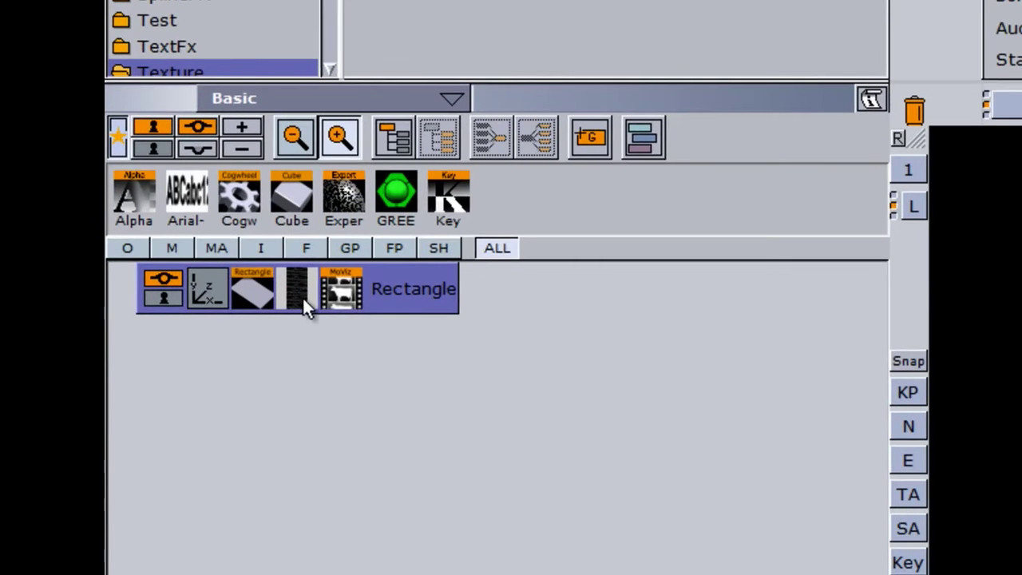
{"action": "left_click", "coordinate": [296, 293]}
{"action": "left_click", "coordinate": [335, 297]}
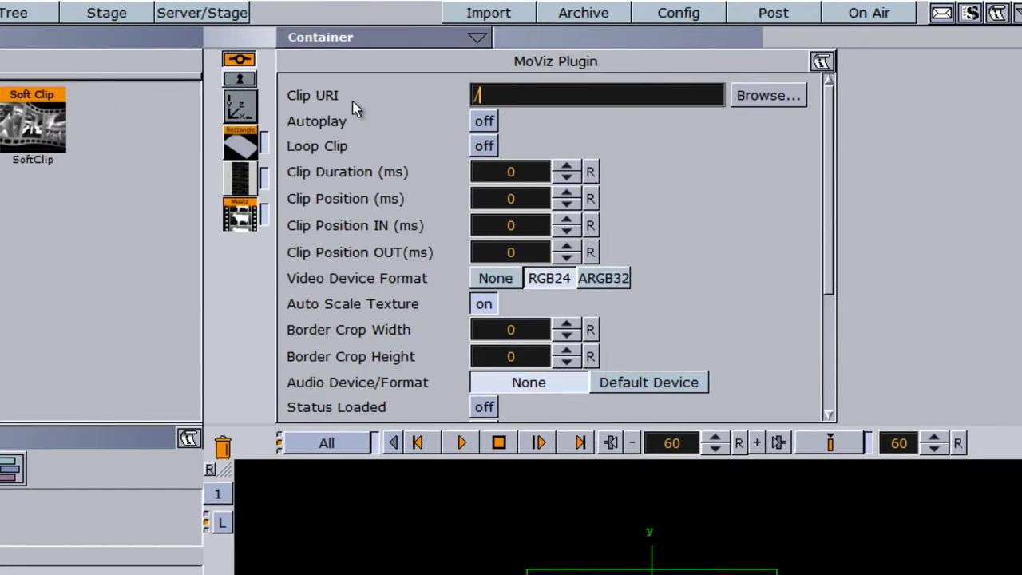
- Load SpaceShuttle.avi from the CONVERTS folder as the MoViz clip
{"action": "left_click", "coordinate": [763, 100]}
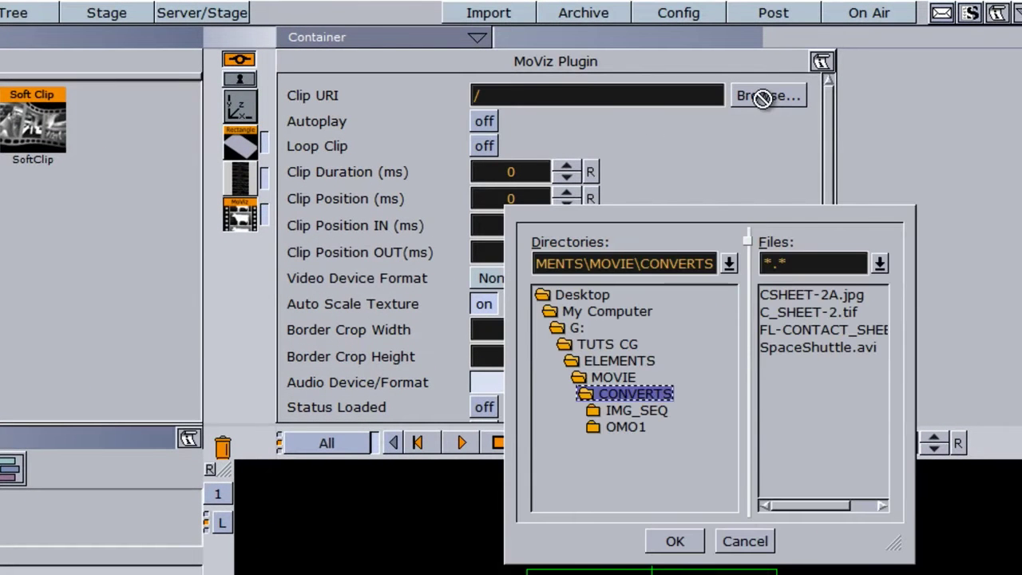
{"action": "left_click_drag", "start_coordinate": [717, 225], "coordinate": [667, 142]}
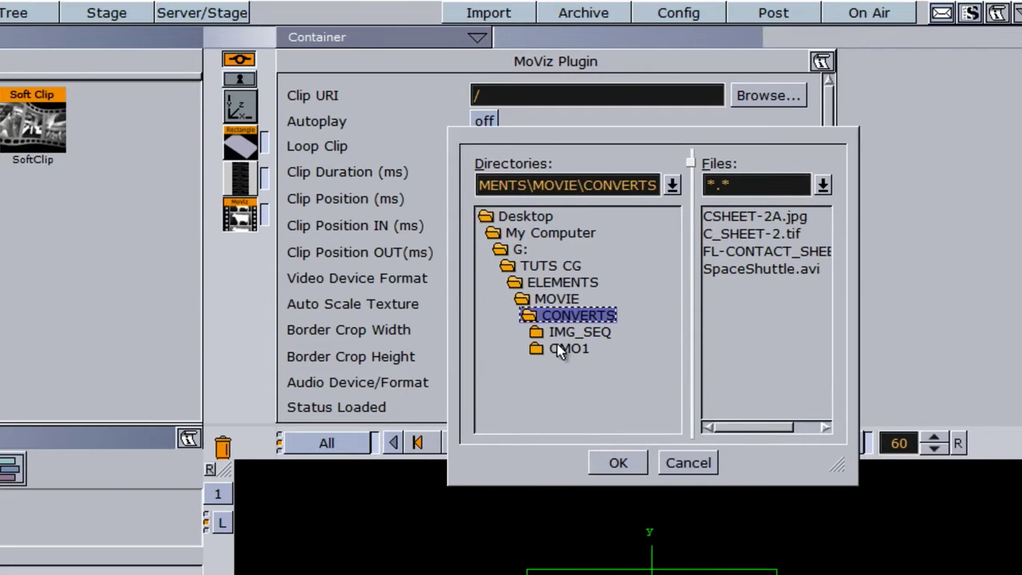
{"action": "left_click", "coordinate": [738, 268]}
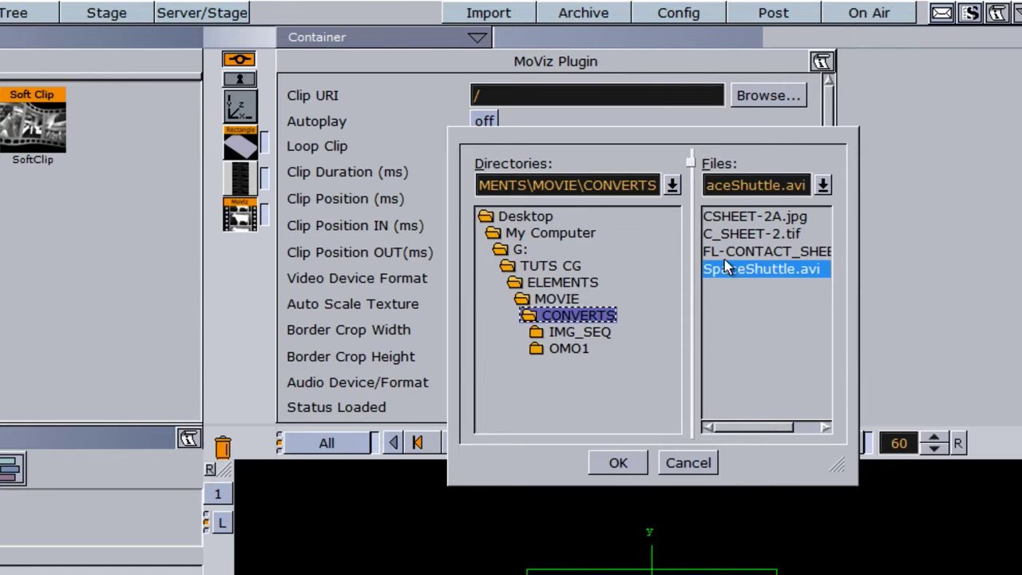
{"action": "left_click", "coordinate": [608, 463]}
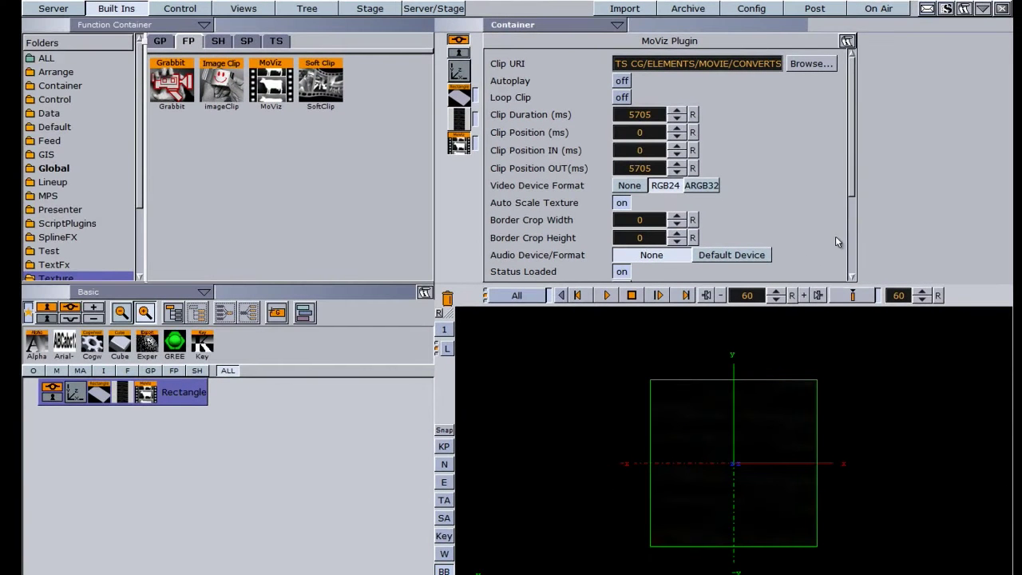
- Play the loaded shuttle clip on the rectangle and turn on Autoplay
{"action": "left_click_drag", "start_coordinate": [851, 149], "coordinate": [854, 240]}
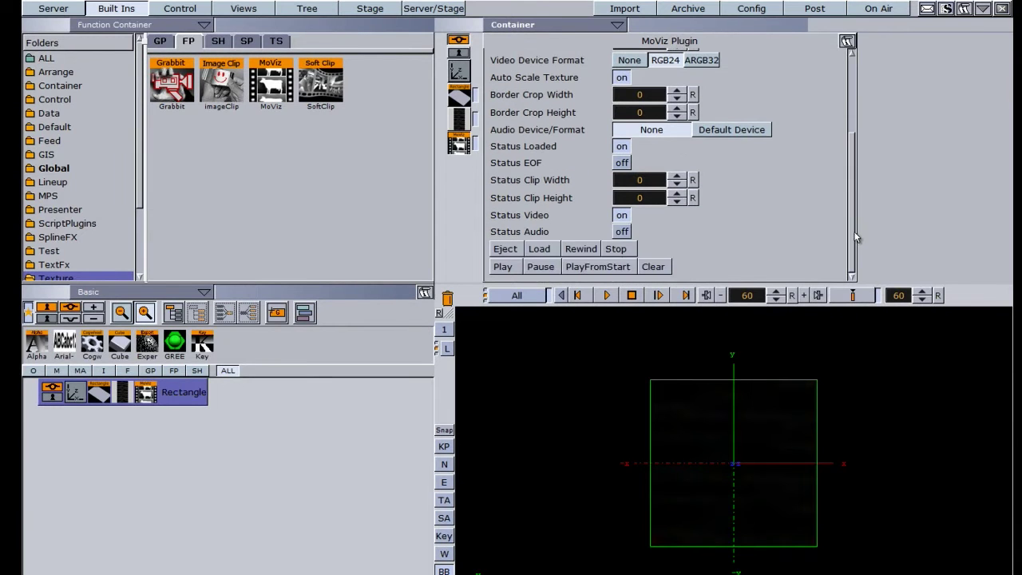
{"action": "left_click", "coordinate": [502, 269]}
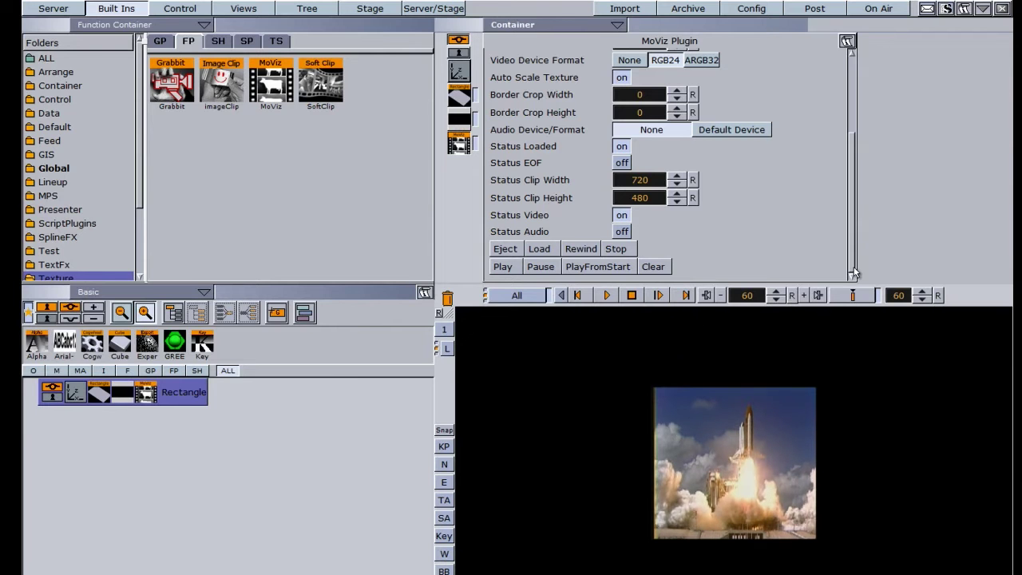
{"action": "left_click_drag", "start_coordinate": [851, 273], "coordinate": [836, 189]}
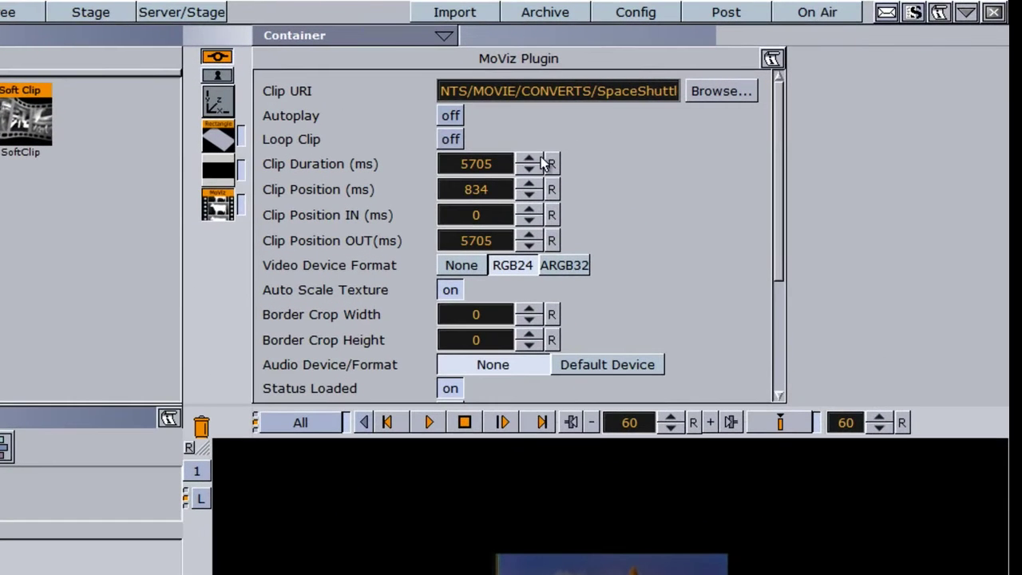
{"action": "left_click", "coordinate": [452, 116]}
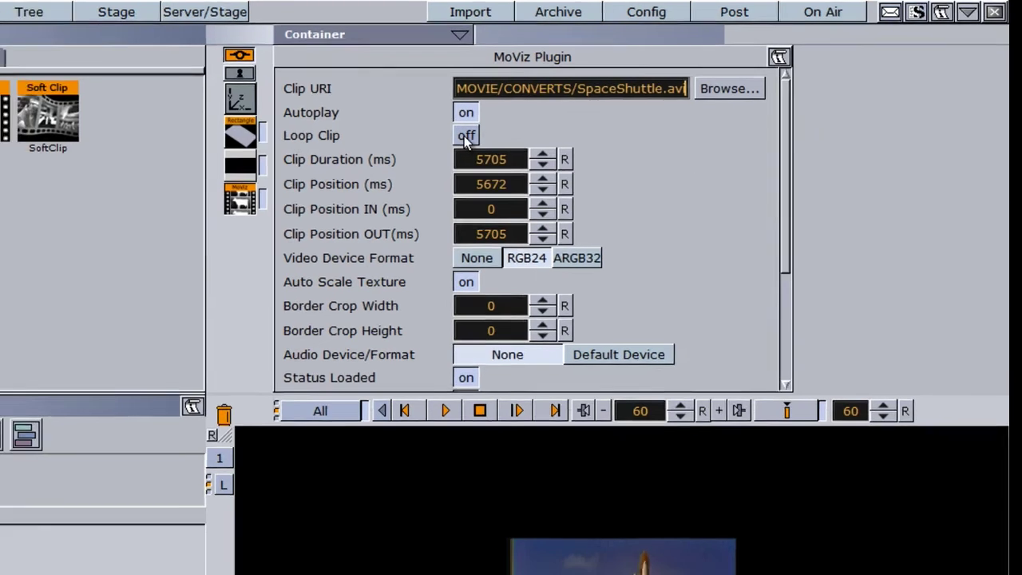
- Test looped playback by enabling Loop Clip and playing the clip, and turn looping off again
{"action": "left_click", "coordinate": [448, 141]}
{"action": "left_click_drag", "start_coordinate": [776, 211], "coordinate": [770, 276]}
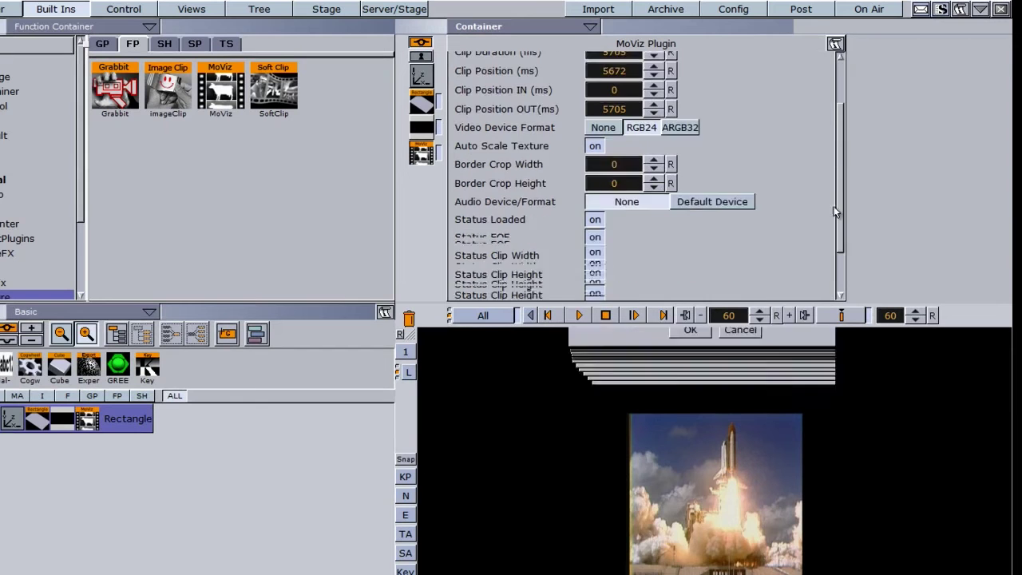
{"action": "left_click_drag", "start_coordinate": [834, 211], "coordinate": [828, 246]}
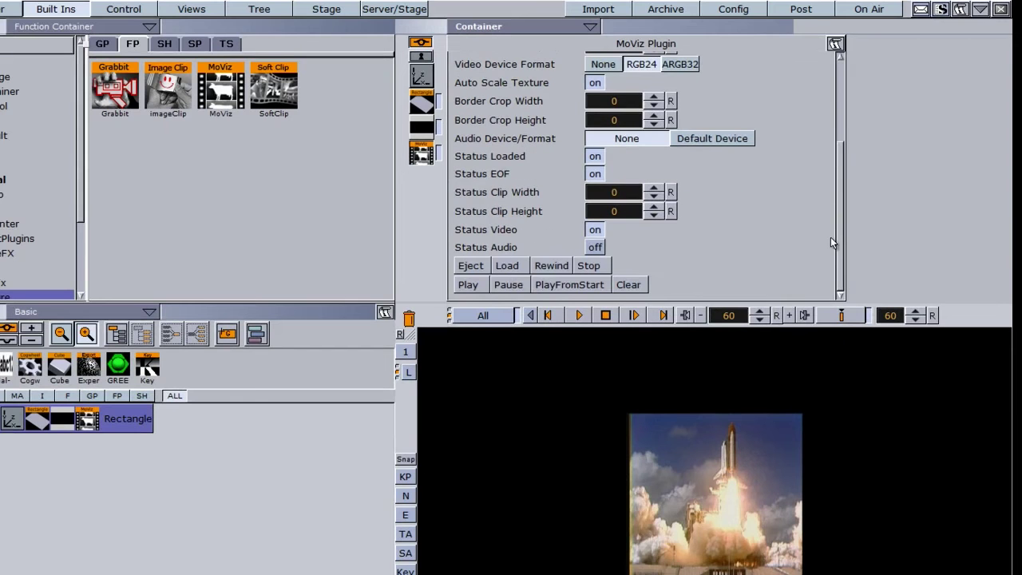
{"action": "left_click", "coordinate": [469, 285]}
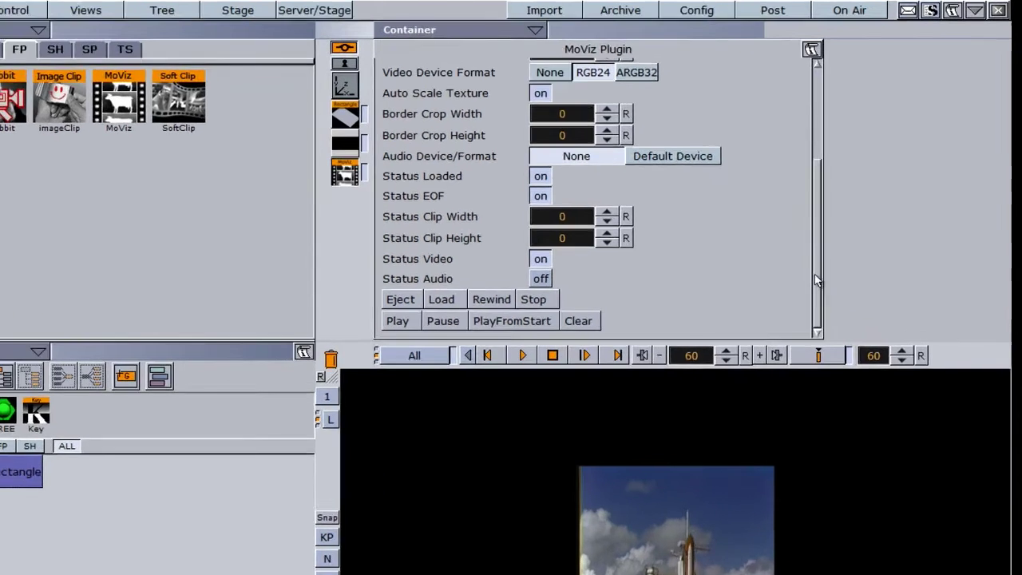
{"action": "scroll", "coordinate": [831, 227], "scroll_direction": "up", "scroll_amount": 5}
{"action": "left_click", "coordinate": [593, 107]}
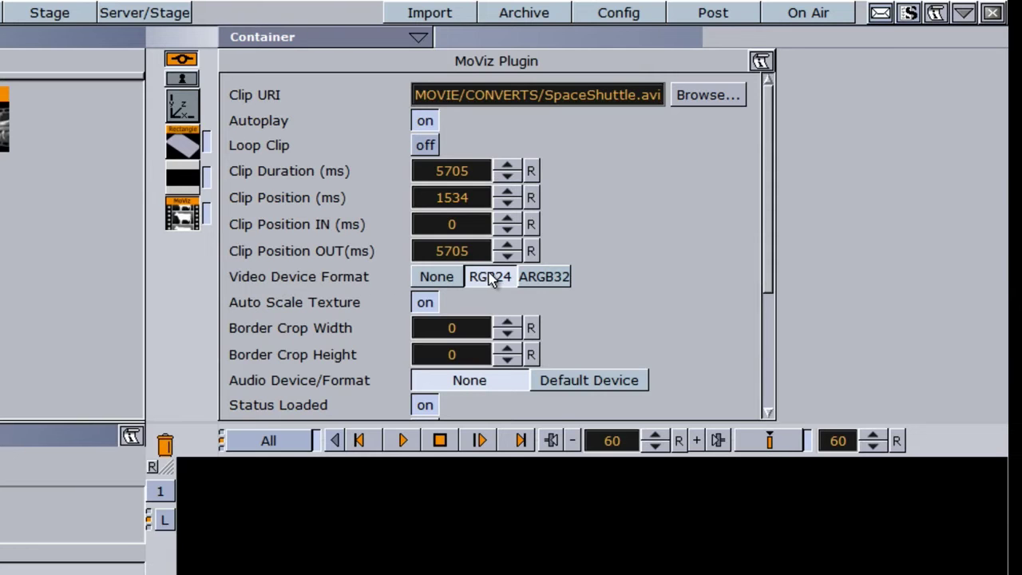
- Try the None video device format and set Video Device Format to ARGB32
{"action": "left_click", "coordinate": [423, 276]}
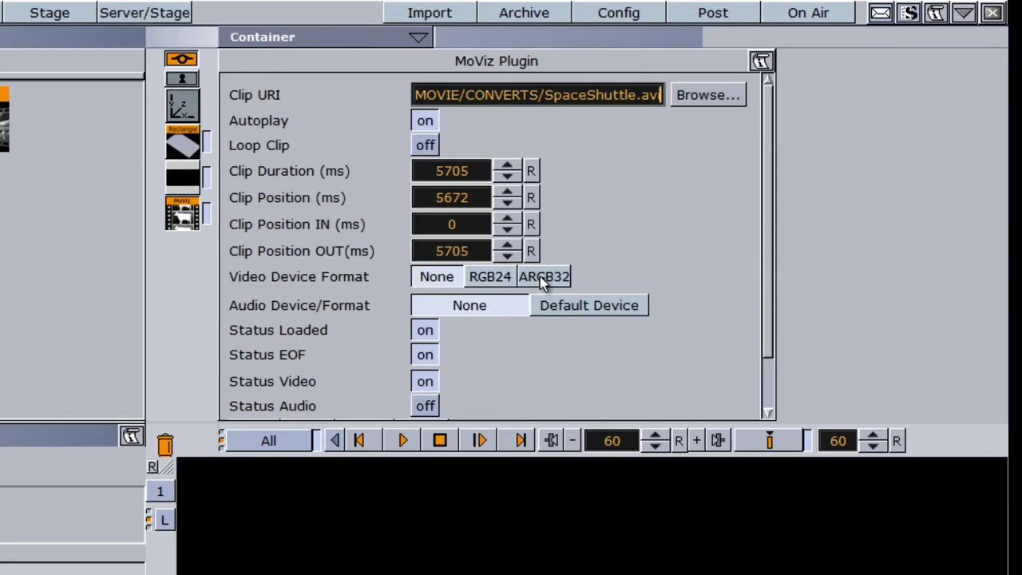
{"action": "left_click", "coordinate": [540, 276]}
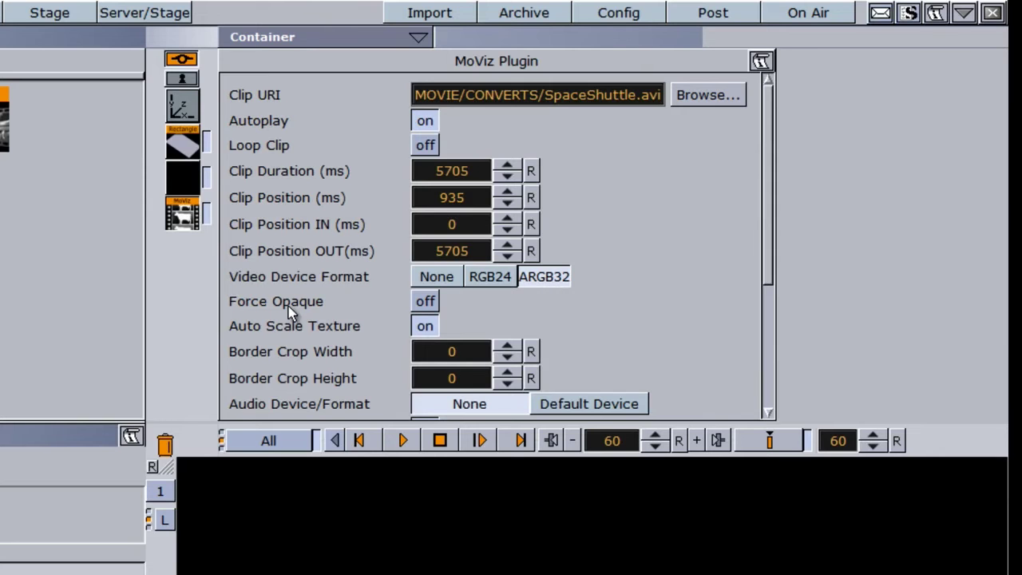
- Toggle Force Opaque on and back off, and Auto Scale Texture off and back on
{"action": "left_click", "coordinate": [424, 301]}
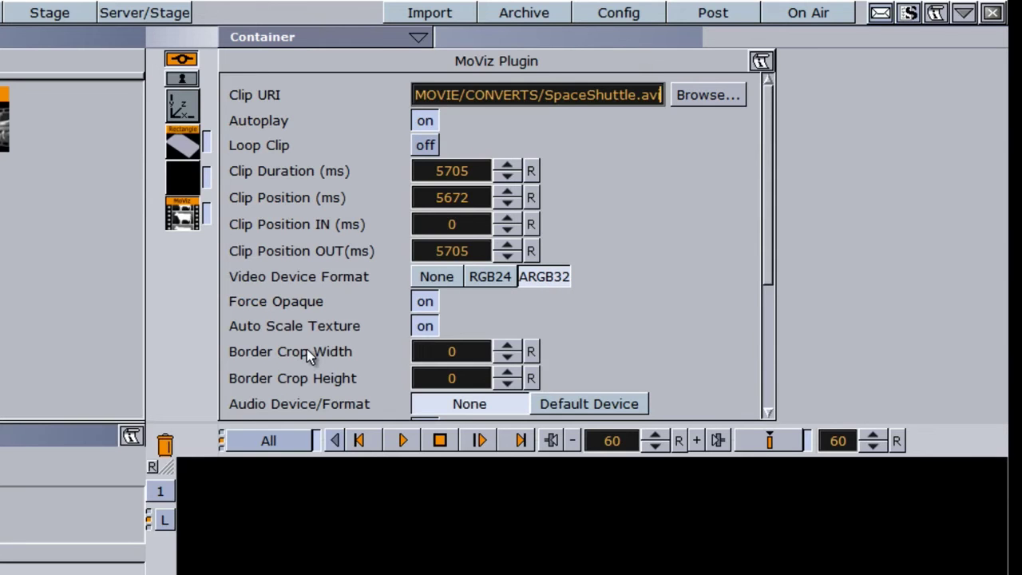
{"action": "left_click", "coordinate": [420, 306]}
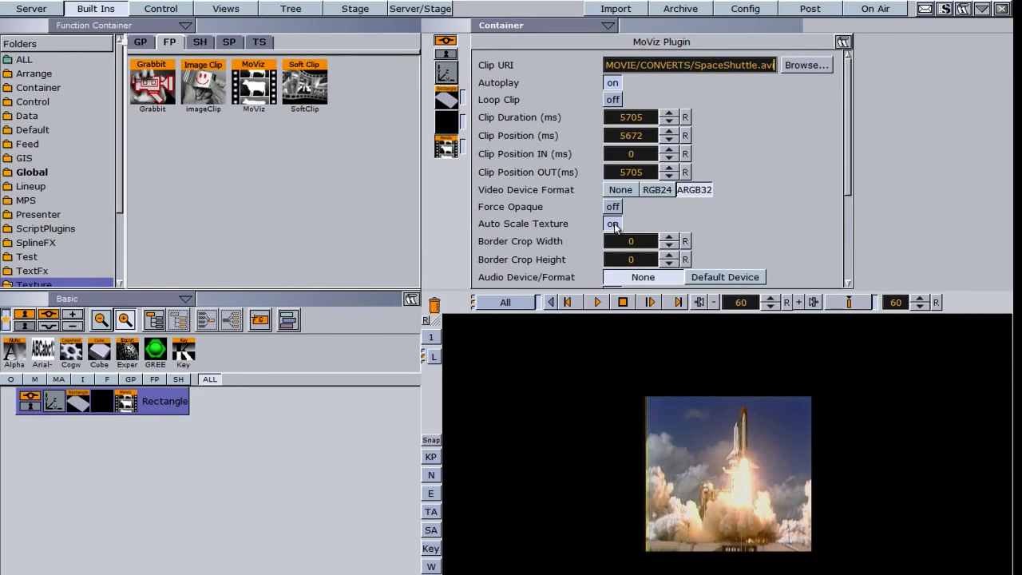
{"action": "left_click", "coordinate": [612, 224]}
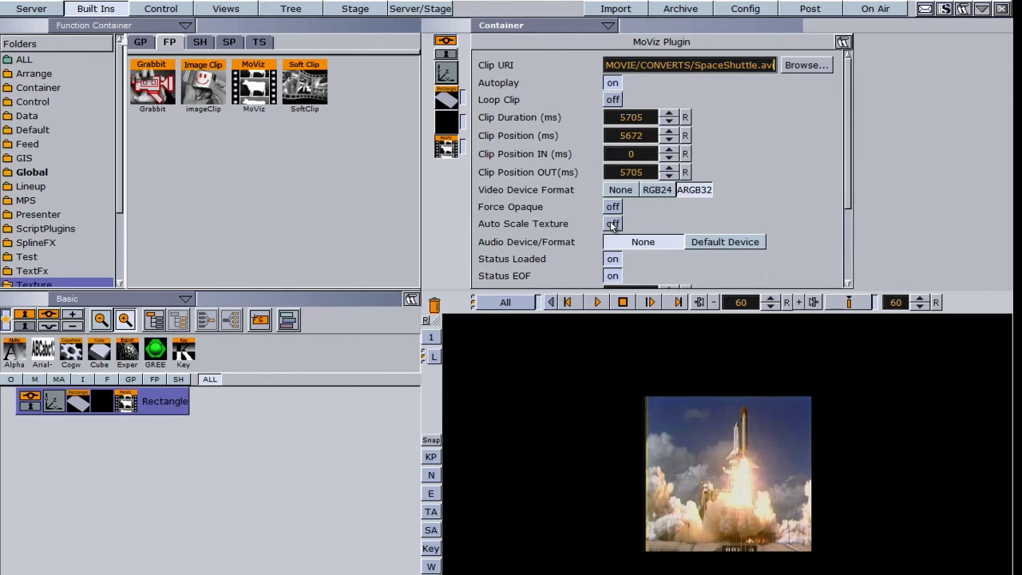
{"action": "left_click", "coordinate": [612, 224]}
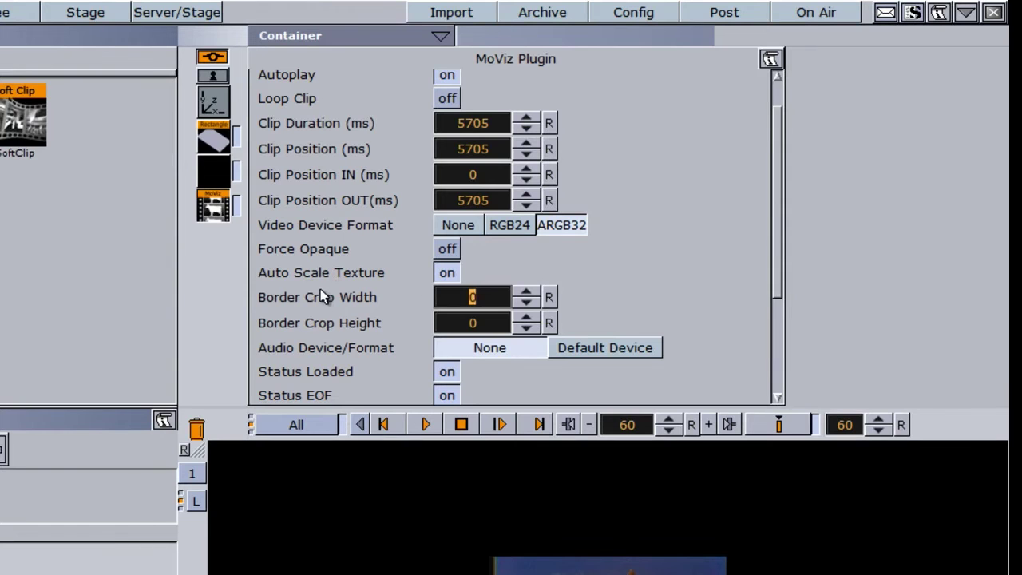
- Set Border Crop Width to 133 and Border Crop Height to 158, and play the cropped clip
{"action": "left_click_drag", "start_coordinate": [438, 307], "coordinate": [572, 308]}
{"action": "left_click_drag", "start_coordinate": [466, 322], "coordinate": [661, 328]}
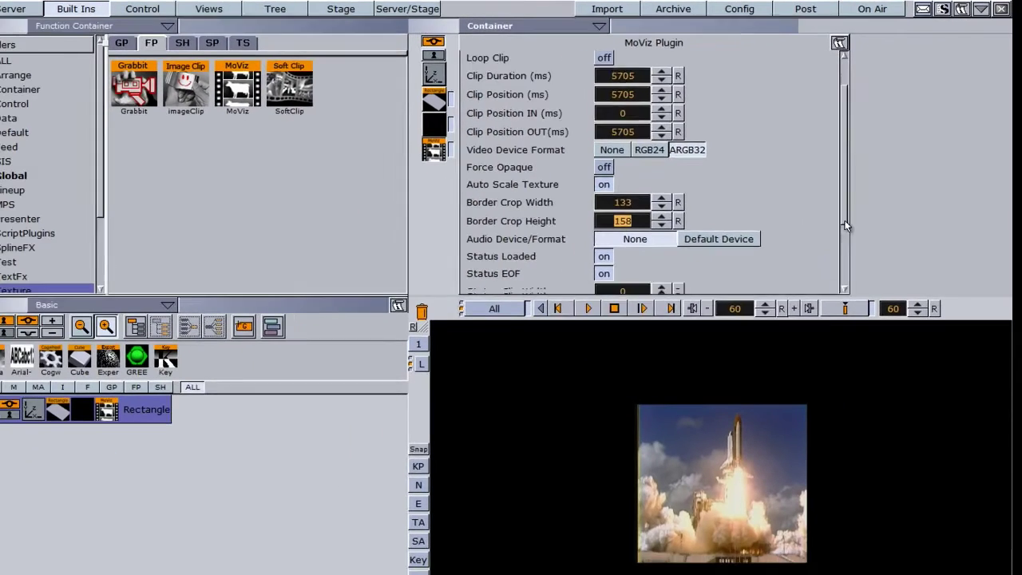
{"action": "scroll", "coordinate": [846, 226], "scroll_direction": "down", "scroll_amount": 3}
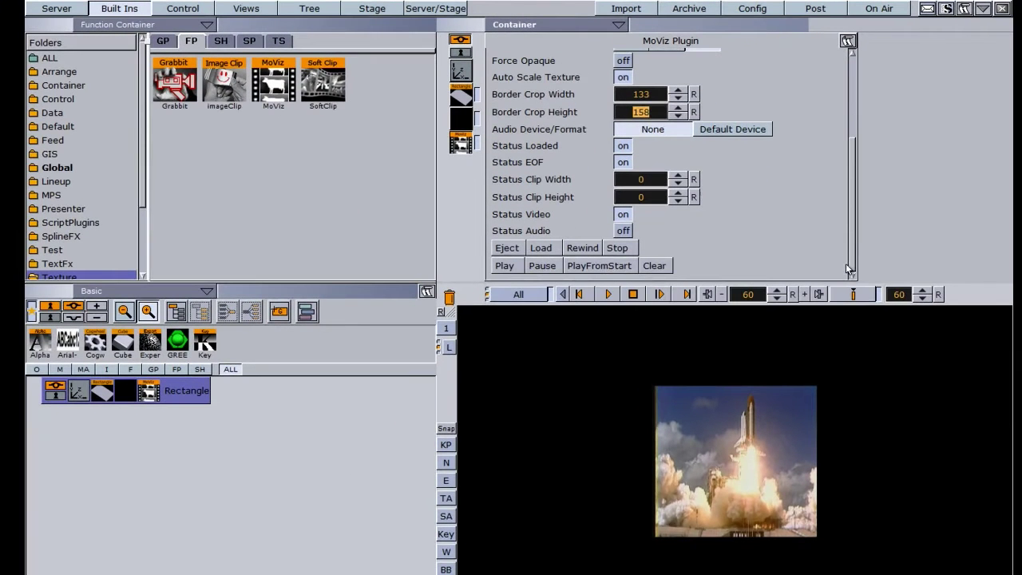
{"action": "left_click", "coordinate": [477, 277]}
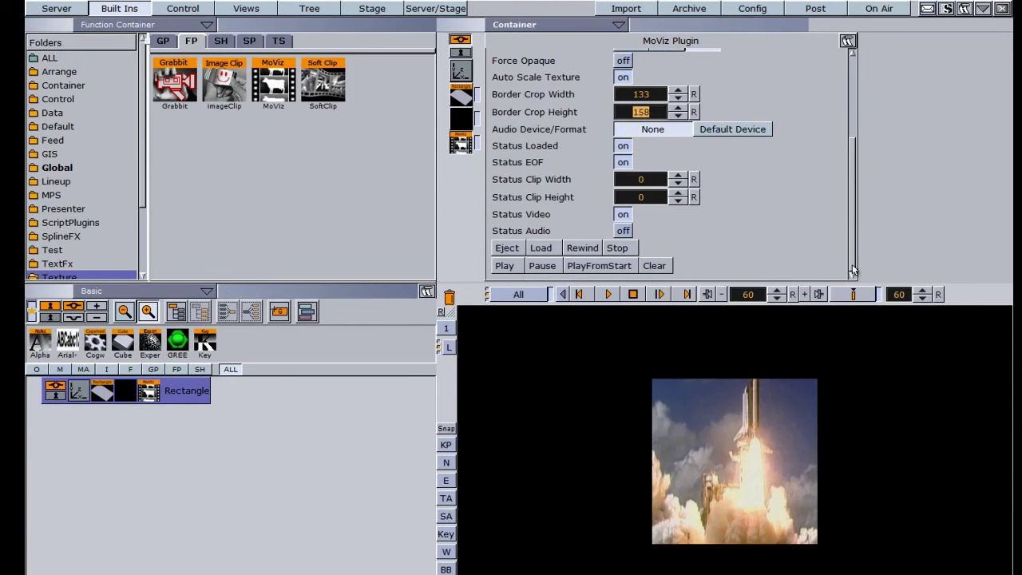
- Reset the border crop width and height to their default of 0
{"action": "scroll", "coordinate": [845, 241], "scroll_direction": "up", "scroll_amount": 3}
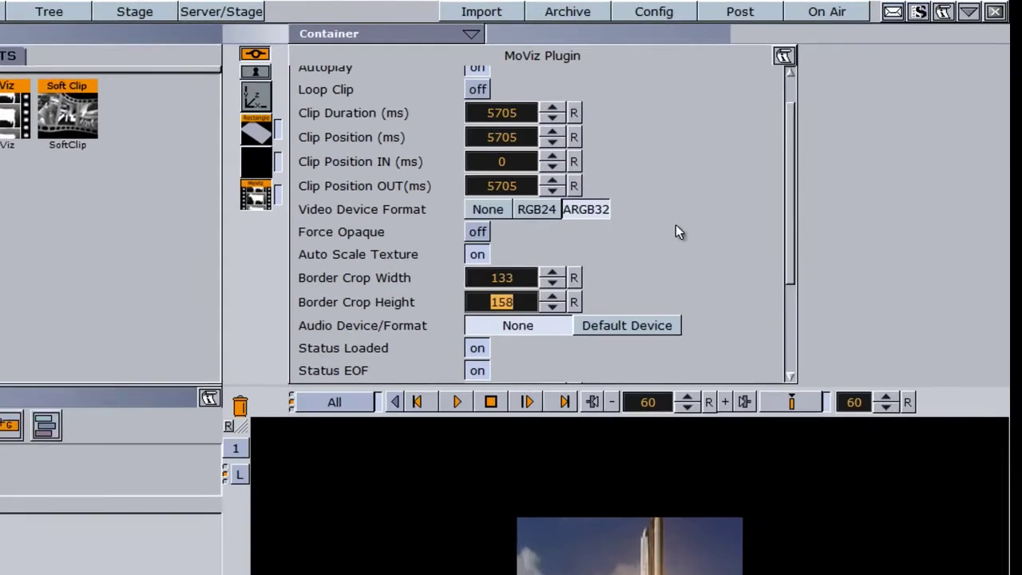
{"action": "left_click", "coordinate": [573, 277]}
{"action": "left_click", "coordinate": [573, 302]}
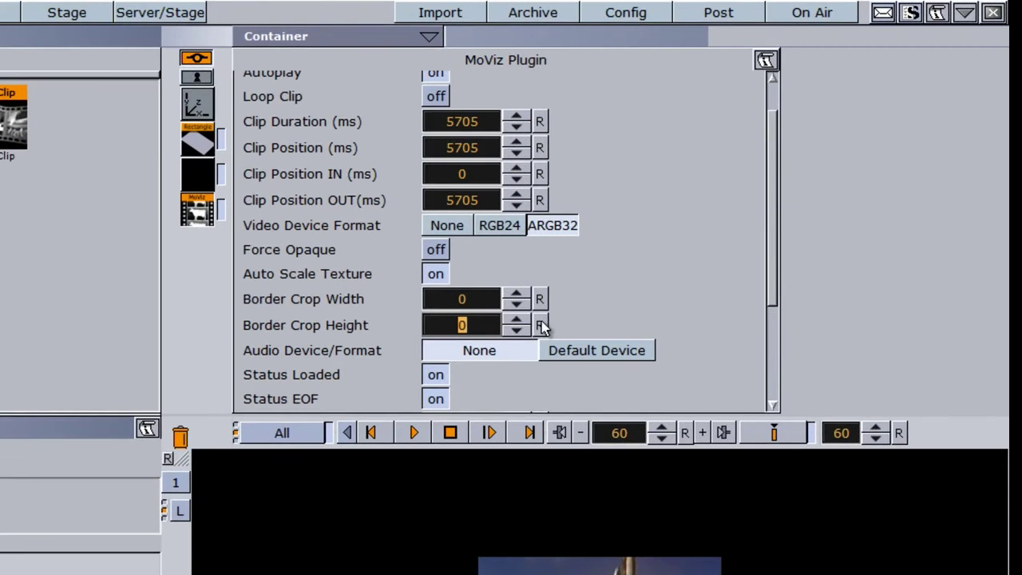
- Choose None as the Audio Device/Format and toggle Status Loaded off and back on
{"action": "left_click", "coordinate": [489, 353]}
{"action": "left_click_drag", "start_coordinate": [772, 267], "coordinate": [769, 331]}
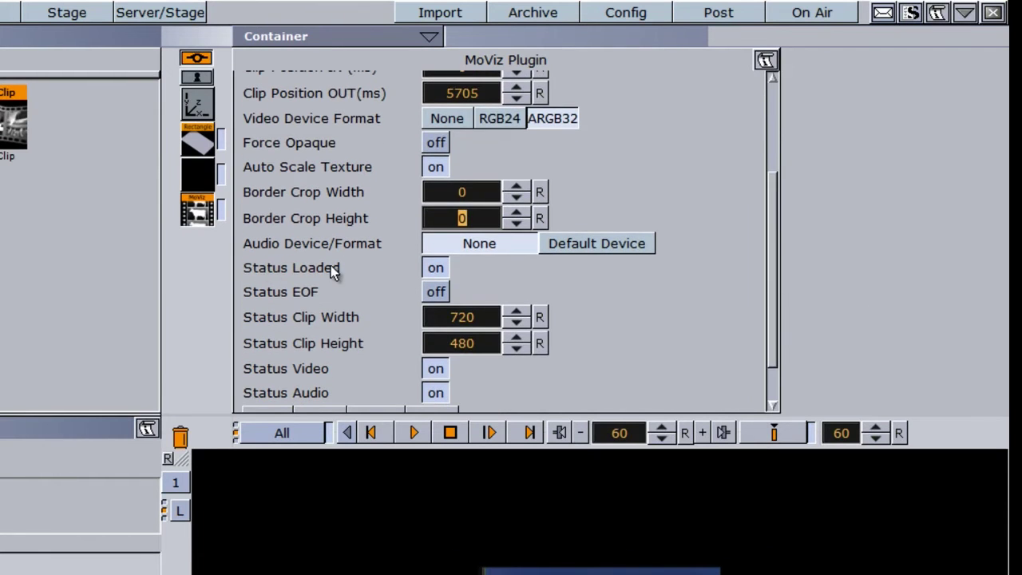
{"action": "left_click", "coordinate": [435, 268]}
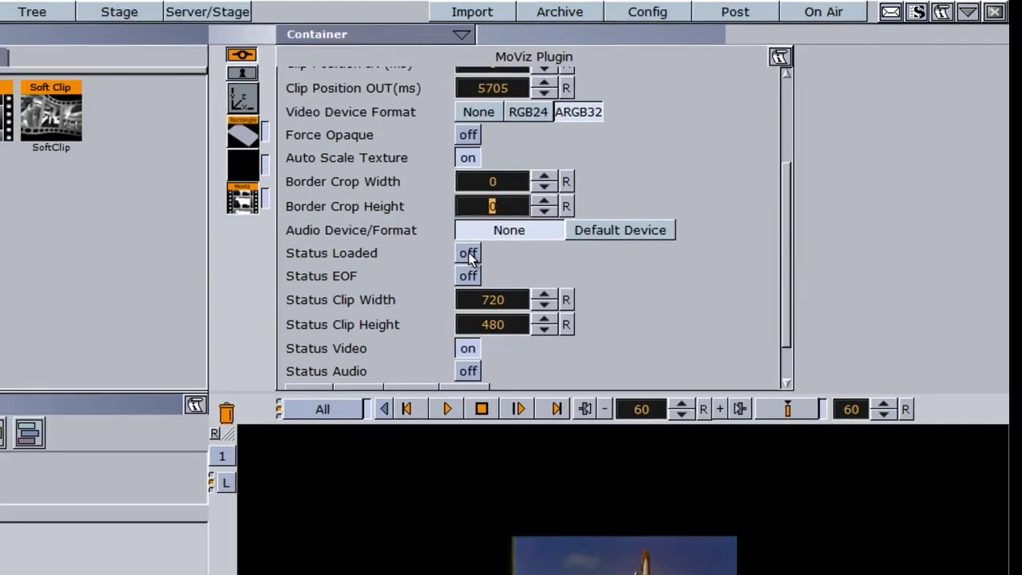
{"action": "left_click", "coordinate": [437, 273]}
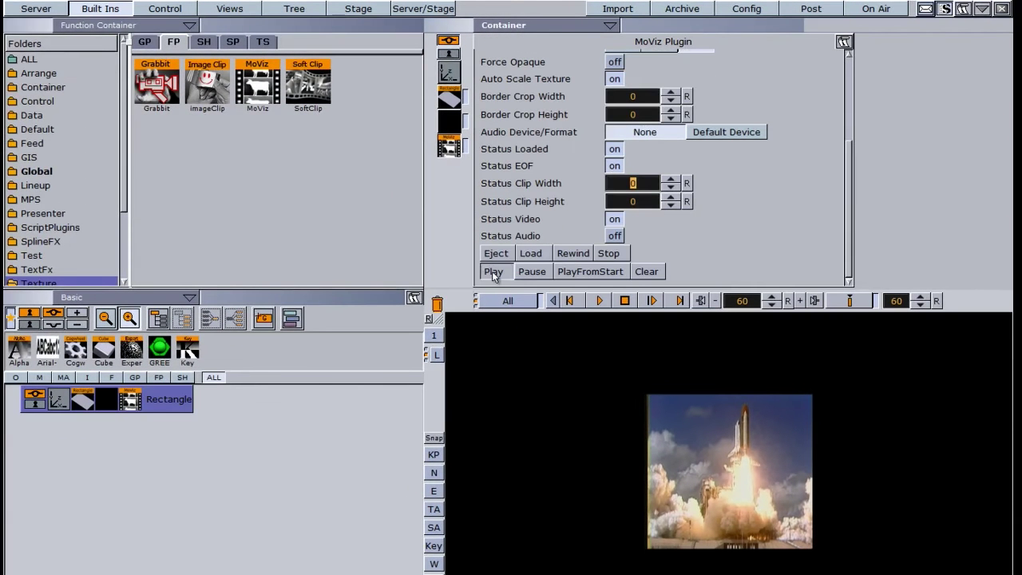
- Stop and clear the MoViz clip, and delete the Rectangle container from the scene
{"action": "left_click", "coordinate": [619, 256]}
{"action": "left_click", "coordinate": [646, 271]}
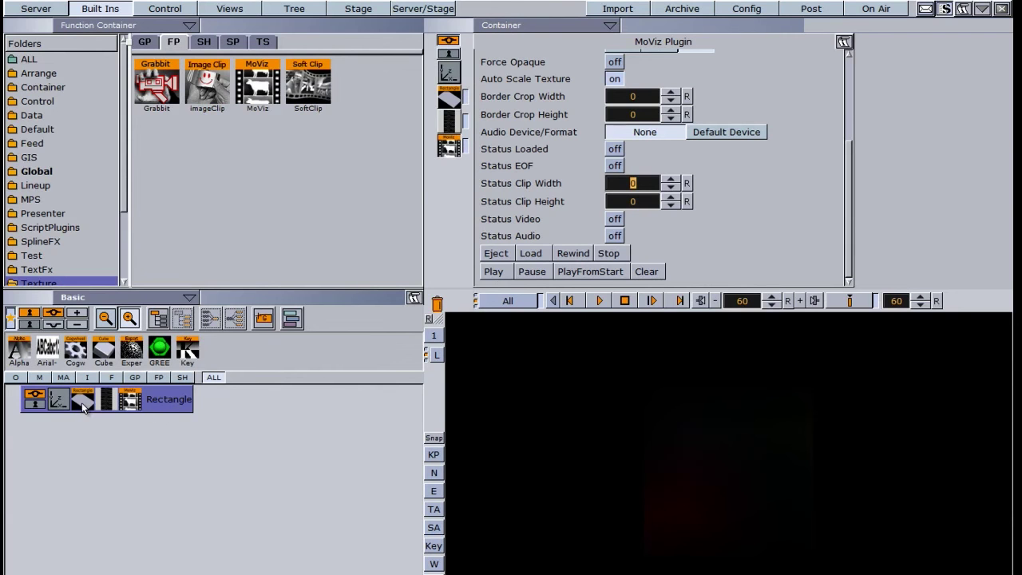
{"action": "left_click_drag", "start_coordinate": [166, 411], "coordinate": [436, 304]}
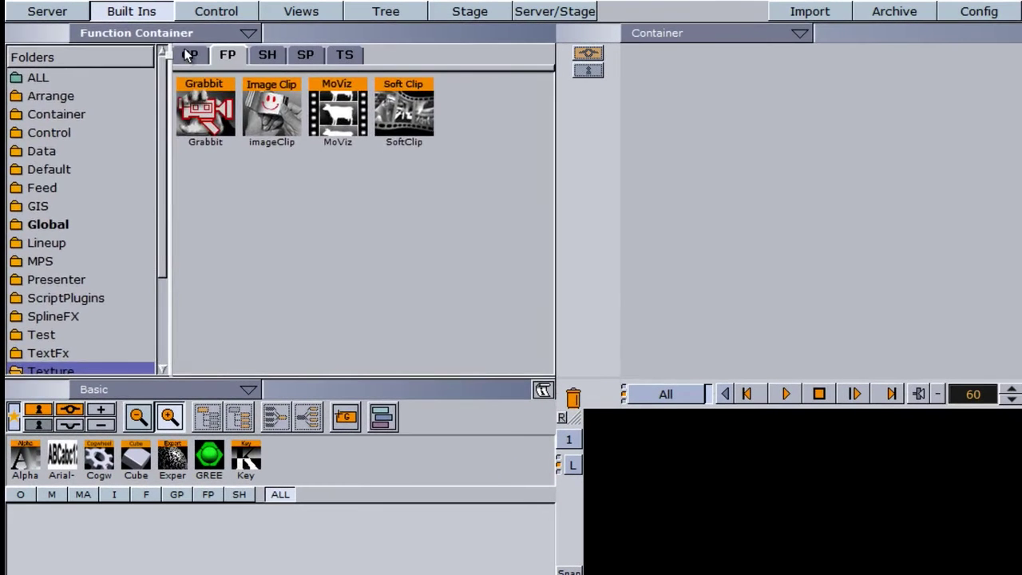
- Add a Cube primitive to the emptied scene tree
{"action": "left_click", "coordinate": [145, 42]}
{"action": "left_click_drag", "start_coordinate": [209, 266], "coordinate": [56, 523]}
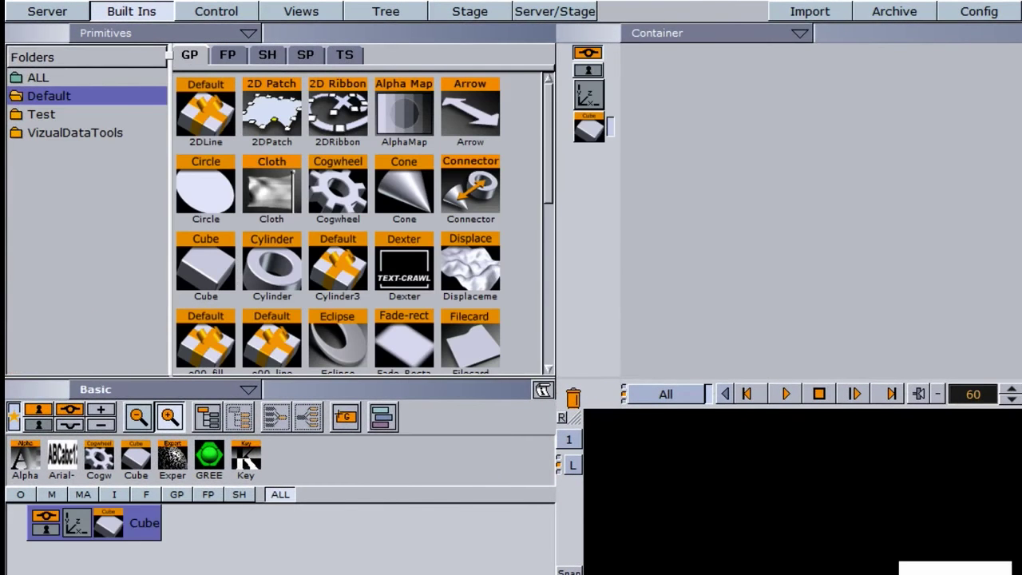
- Scale the Cube uniformly to 1.75 and rotate it to 32 on X and 28 on Y
{"action": "left_click", "coordinate": [85, 529]}
{"action": "left_click_drag", "start_coordinate": [680, 285], "coordinate": [735, 285]}
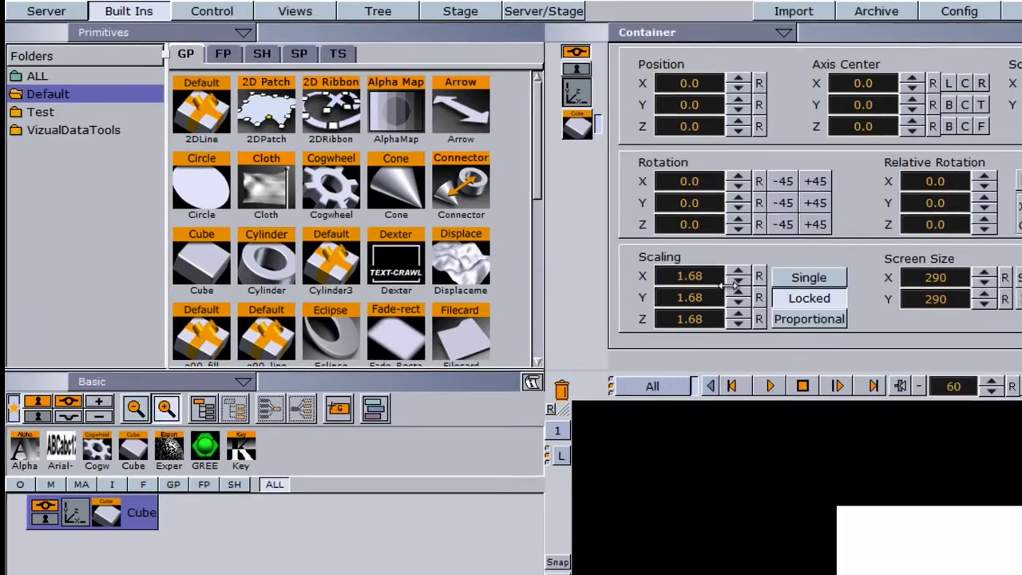
{"action": "left_click_drag", "start_coordinate": [670, 183], "coordinate": [693, 203]}
{"action": "left_click_drag", "start_coordinate": [527, 155], "coordinate": [532, 155]}
- Add the MoViz texture plugin to the Cube container and open its settings
{"action": "left_click", "coordinate": [170, 41]}
{"action": "left_click_drag", "start_coordinate": [254, 86], "coordinate": [112, 399]}
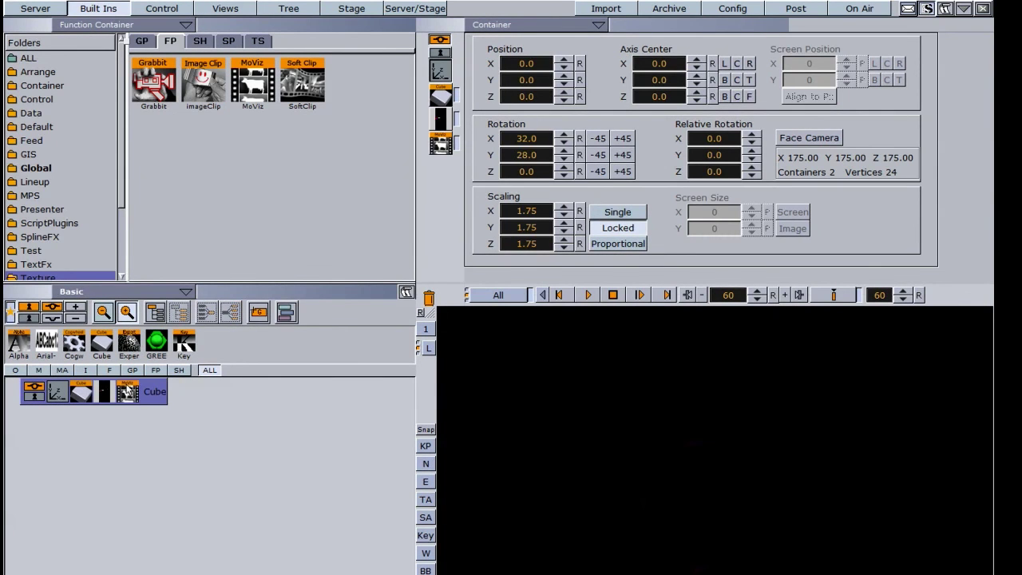
{"action": "left_click", "coordinate": [126, 388]}
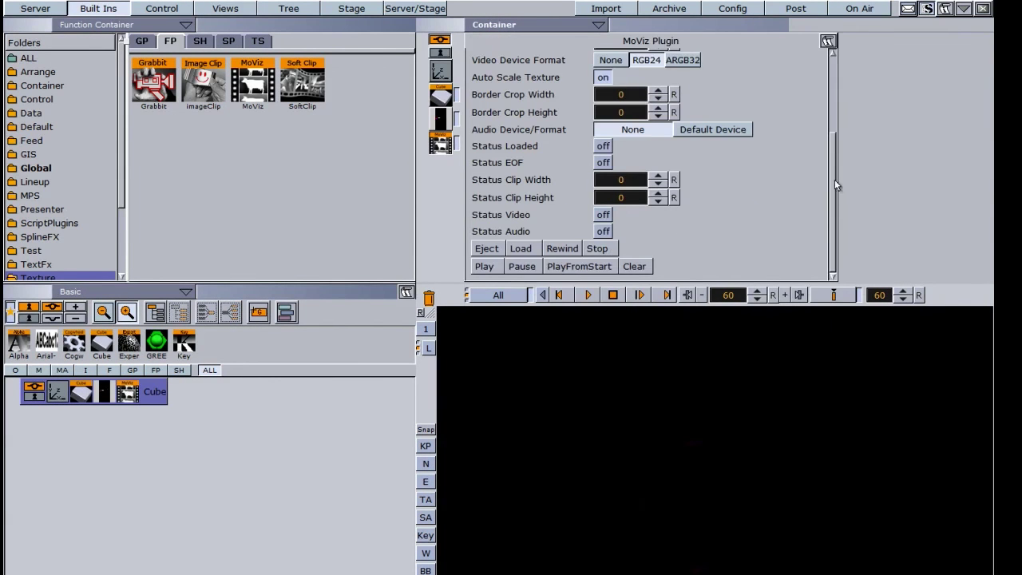
- Set SpaceShuttle.avi from the CONVERTS folder as the MoViz clip and play it on the Cube
{"action": "left_click_drag", "start_coordinate": [832, 185], "coordinate": [828, 80]}
{"action": "left_click", "coordinate": [790, 64]}
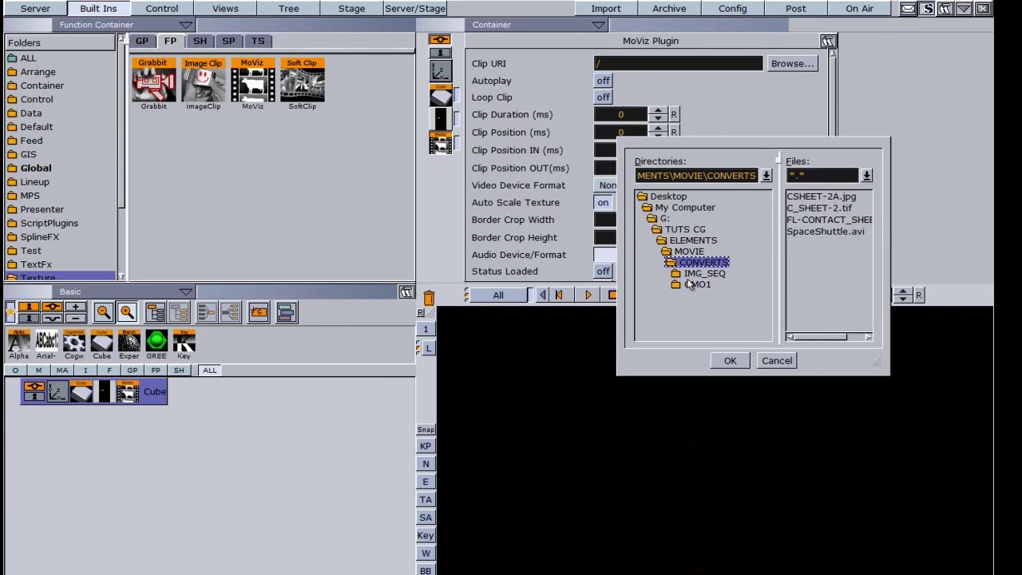
{"action": "double_click", "coordinate": [801, 232]}
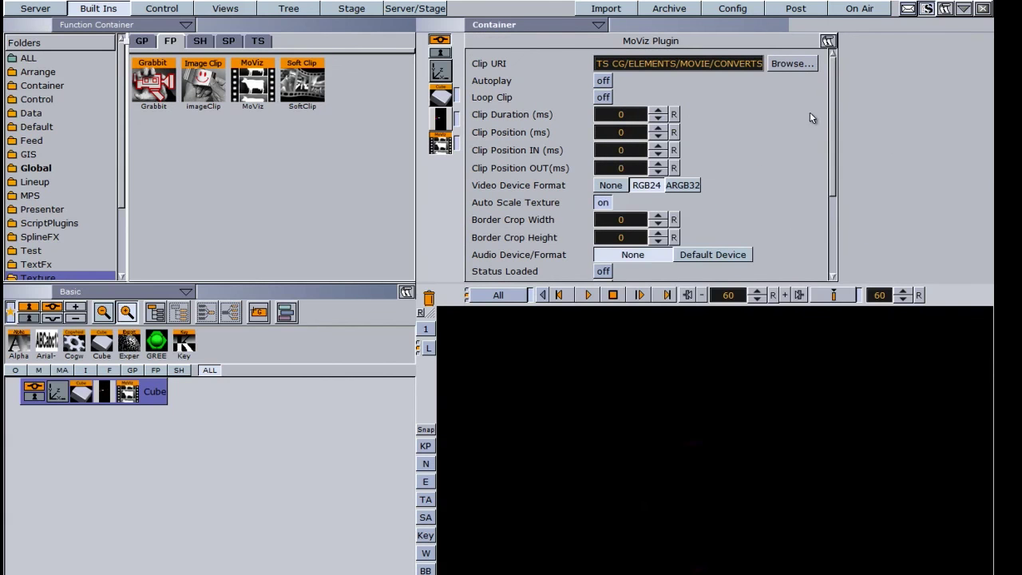
{"action": "left_click_drag", "start_coordinate": [833, 184], "coordinate": [821, 263]}
{"action": "left_click", "coordinate": [486, 269]}
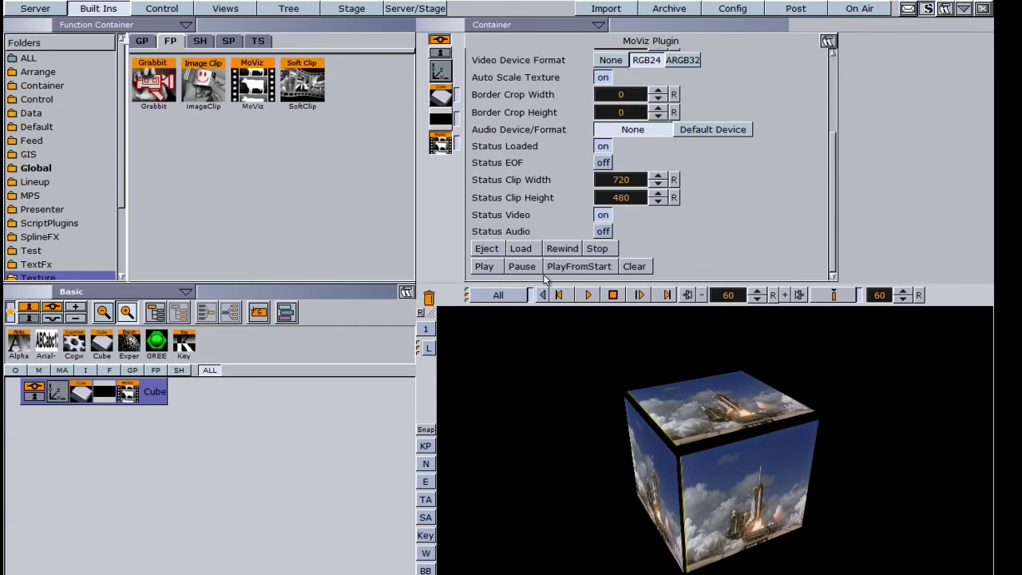
- Transform the Cube to scale 2.02, X position 59, X rotation 15 and Y rotation 127 while the clip plays
{"action": "left_click", "coordinate": [54, 391]}
{"action": "left_click_drag", "start_coordinate": [521, 161], "coordinate": [537, 157]}
{"action": "left_click_drag", "start_coordinate": [510, 211], "coordinate": [535, 210]}
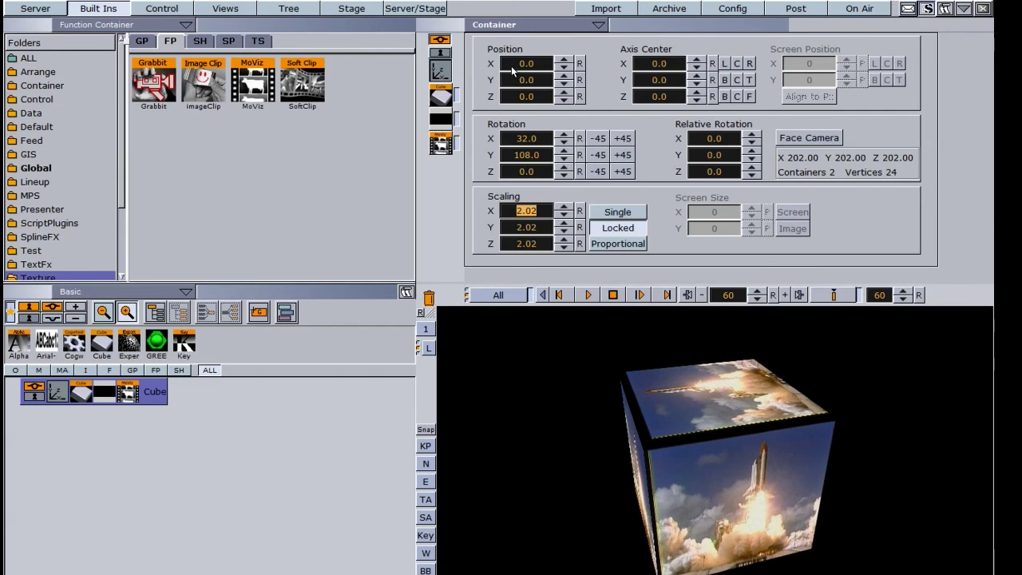
{"action": "left_click_drag", "start_coordinate": [513, 65], "coordinate": [540, 66]}
{"action": "left_click_drag", "start_coordinate": [540, 67], "coordinate": [549, 69]}
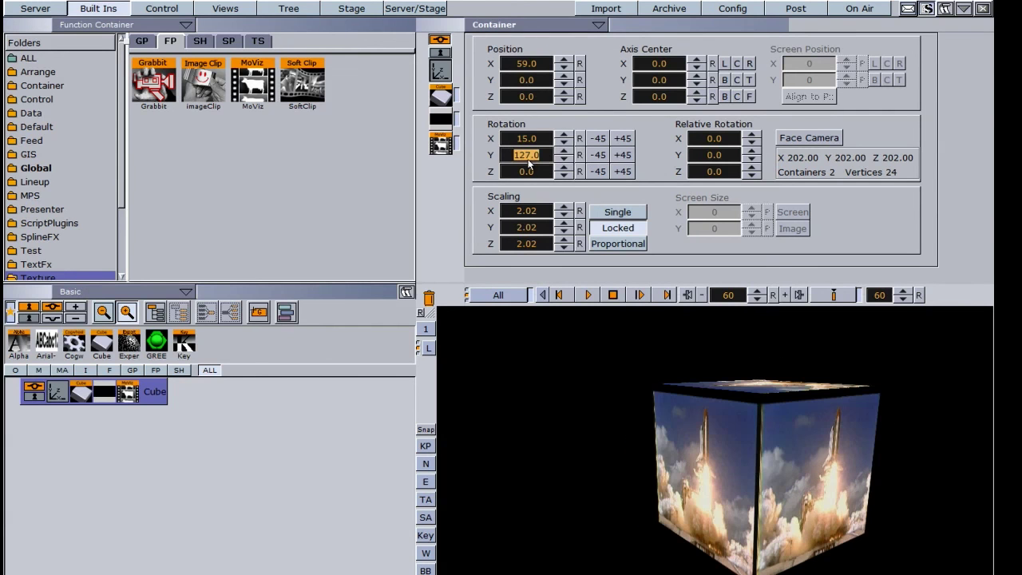
- Adjust the Cube's video texture to position X 2.211, Y 0.433 and locked scaling 1.572
{"action": "left_click", "coordinate": [104, 392]}
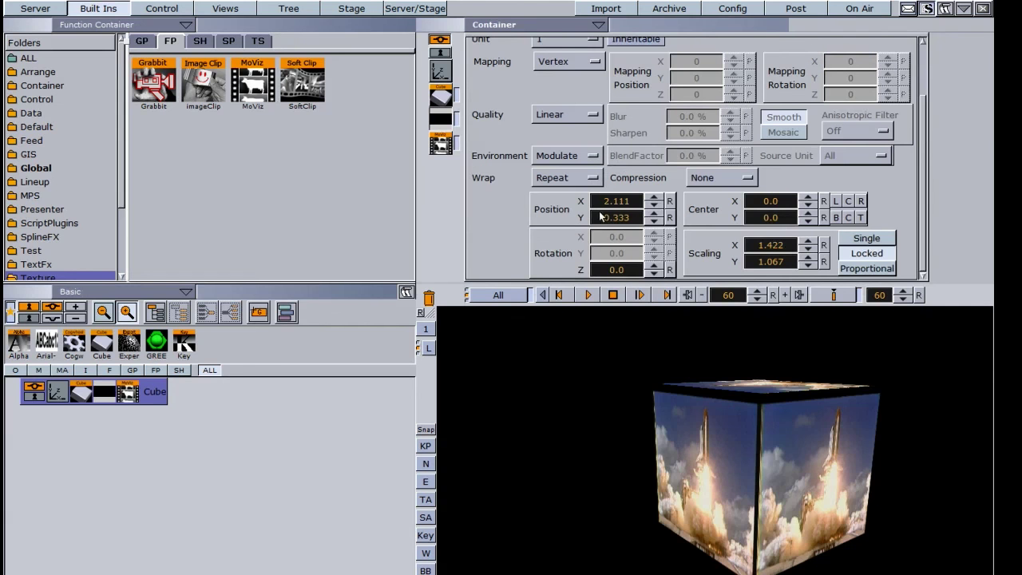
{"action": "left_click_drag", "start_coordinate": [617, 201], "coordinate": [626, 217]}
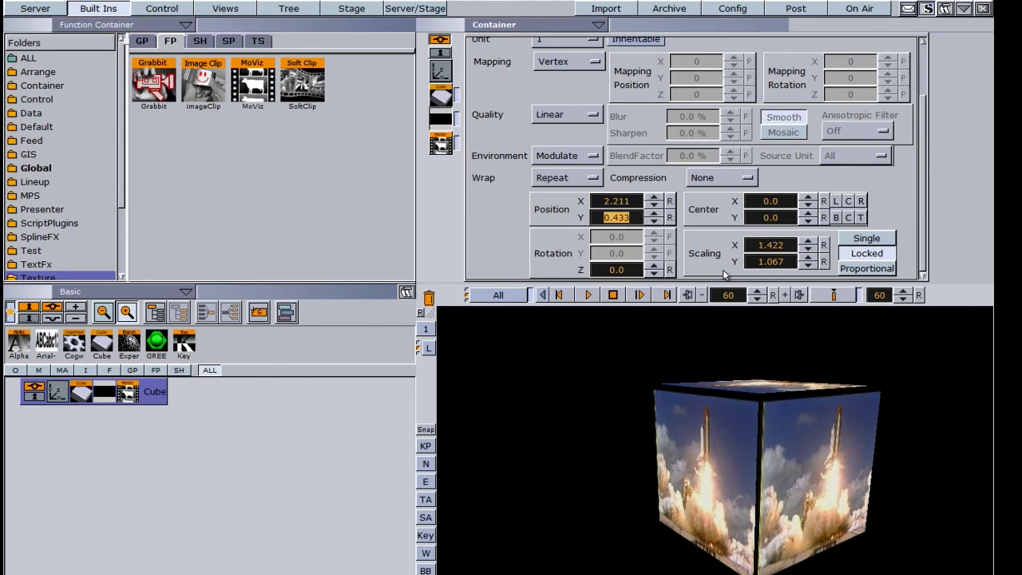
{"action": "left_click_drag", "start_coordinate": [786, 252], "coordinate": [796, 251]}
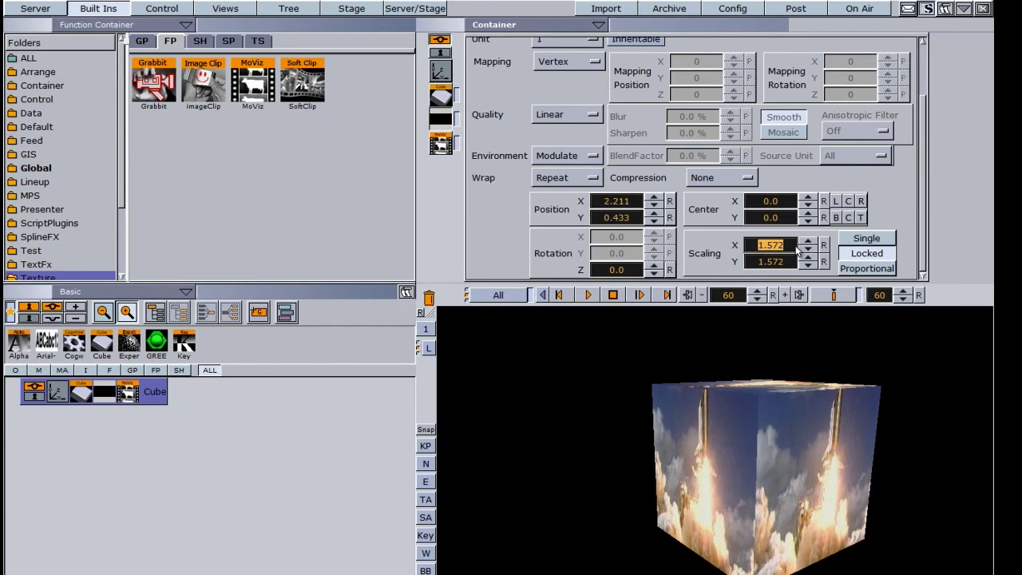